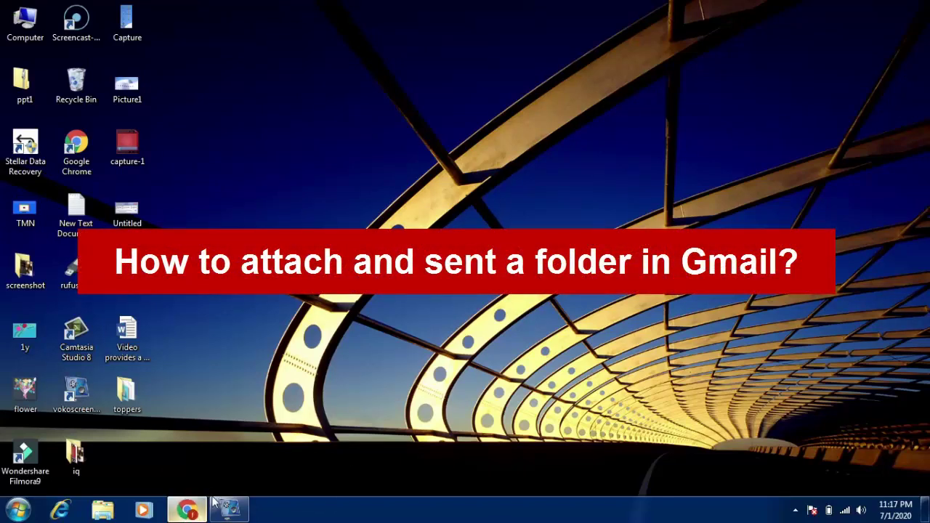
Step: Browse into the toppers folder from the draft's Attach files dialog, then cancel without attaching
left_click(187, 509)
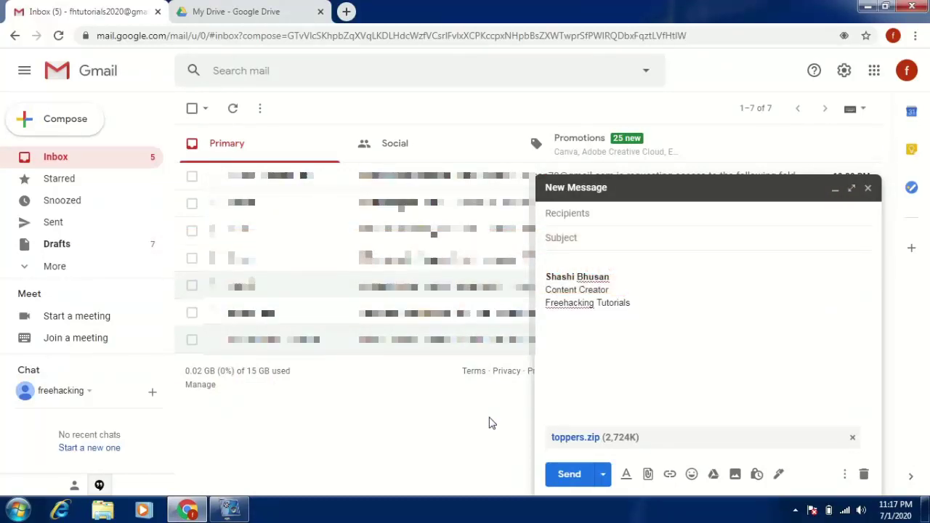
left_click(647, 474)
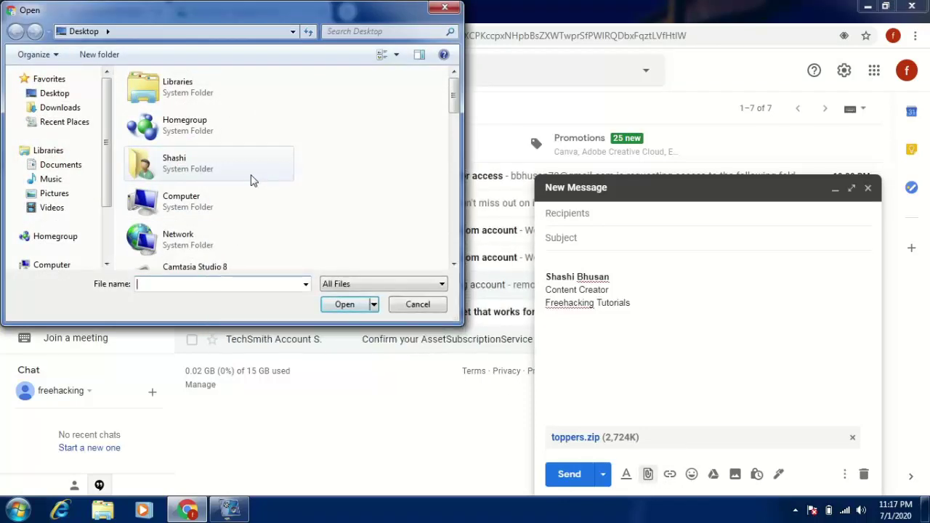
left_click_drag(454, 102, 439, 173)
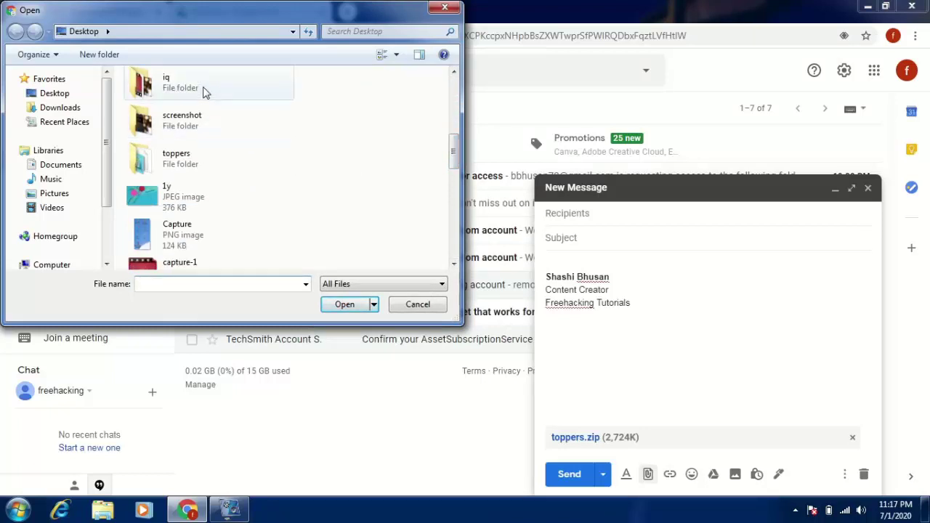
left_click(194, 165)
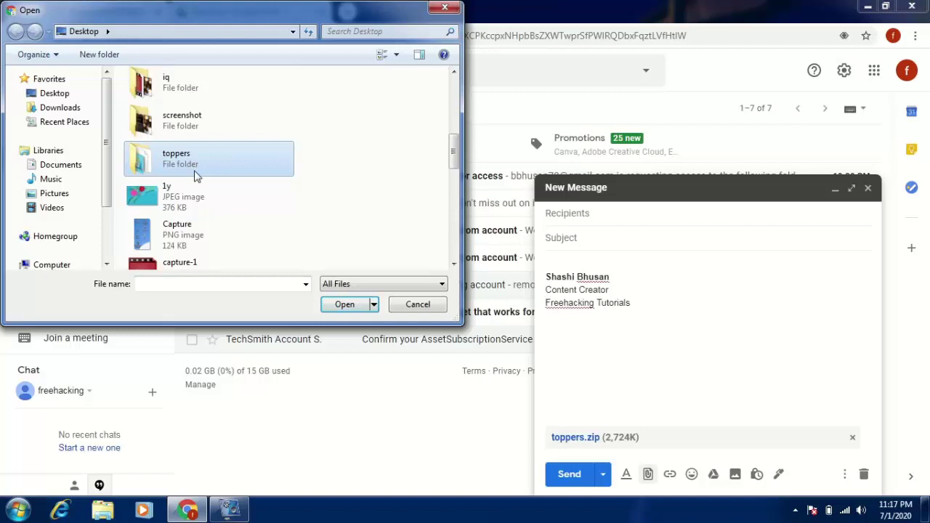
left_click(344, 305)
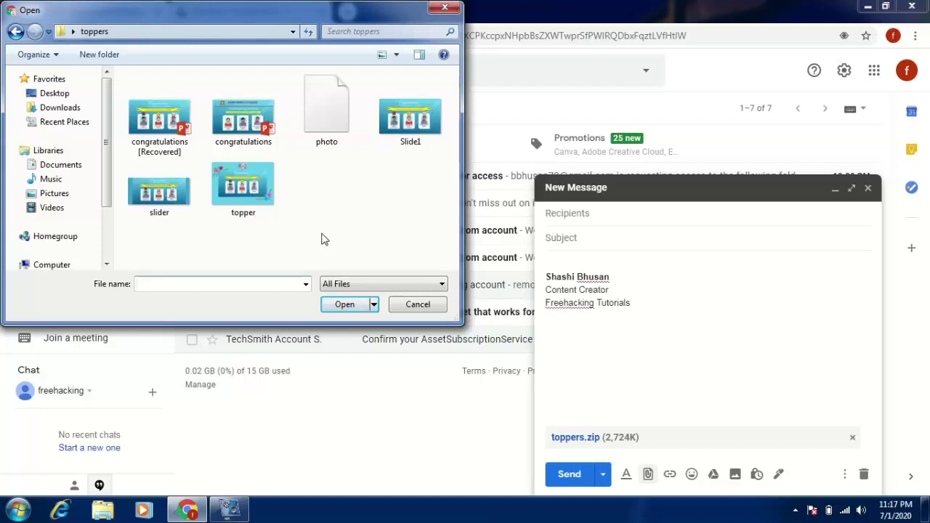
left_click(444, 8)
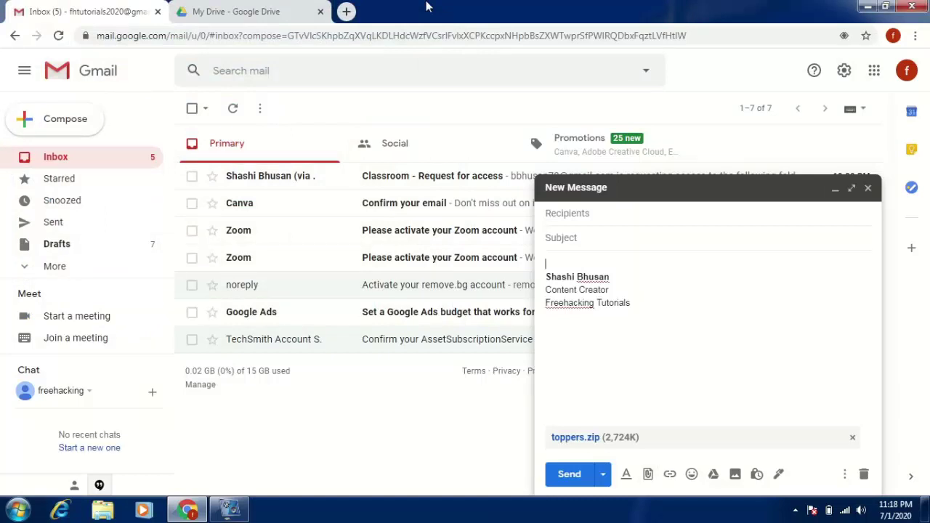
Step: Compress the desktop toppers folder into a zip and place it beside the folder
left_click(867, 6)
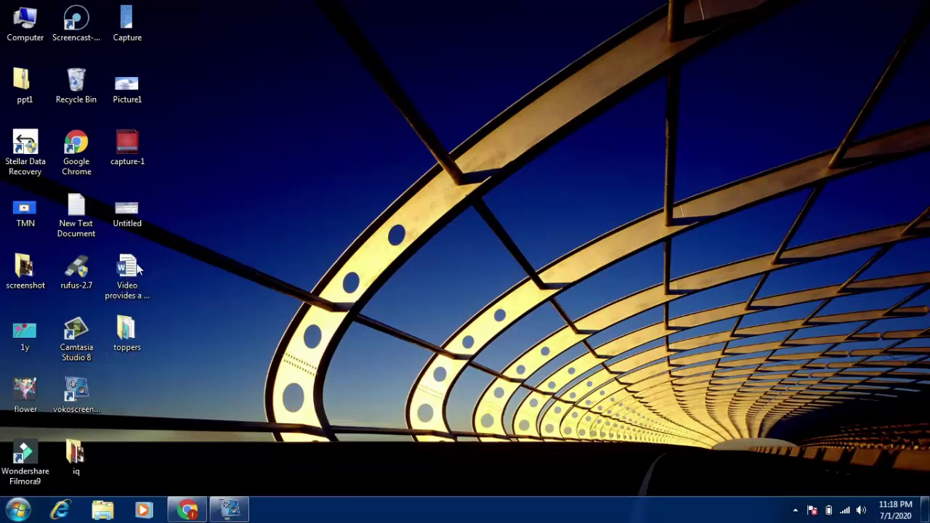
right_click(128, 333)
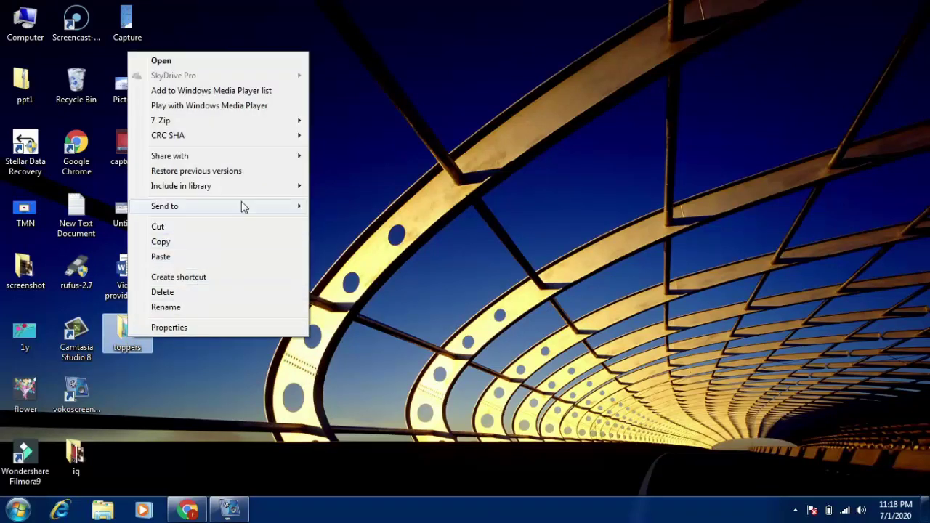
mouse_move(164, 207)
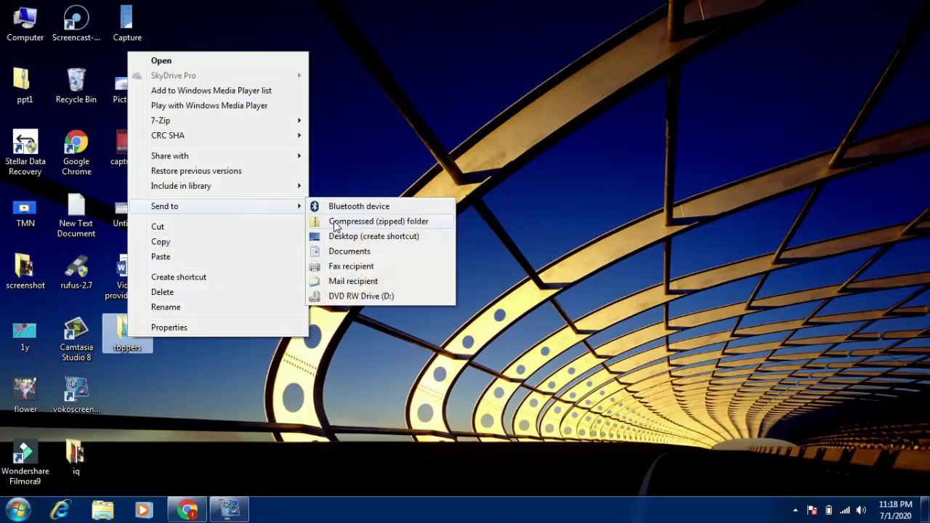
left_click(334, 223)
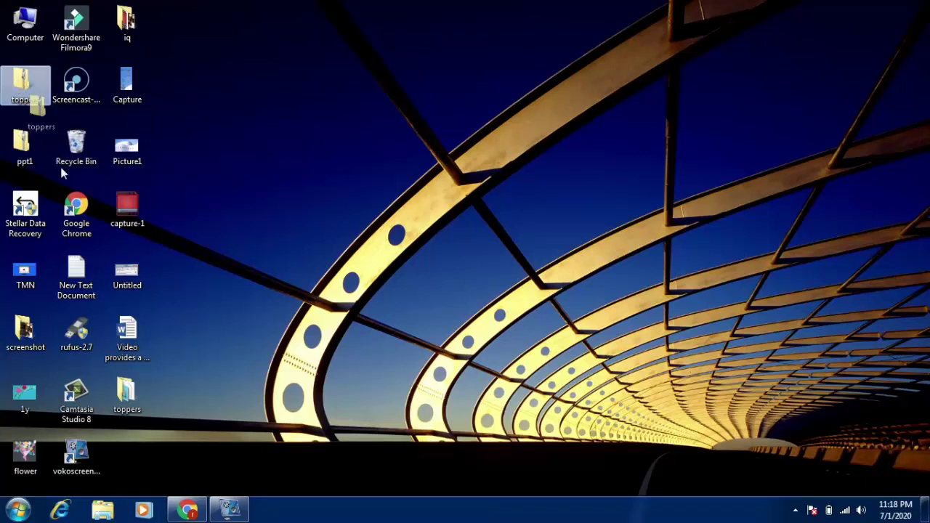
left_click_drag(18, 89, 228, 437)
left_click(227, 430)
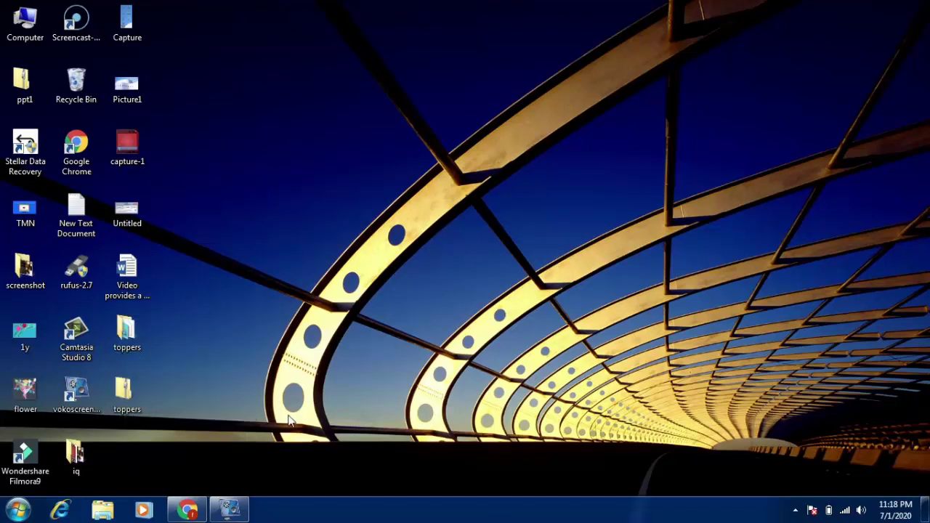
Step: Attach the new toppers zip, remove the older toppers.zip attachment, and close the draft
left_click(186, 513)
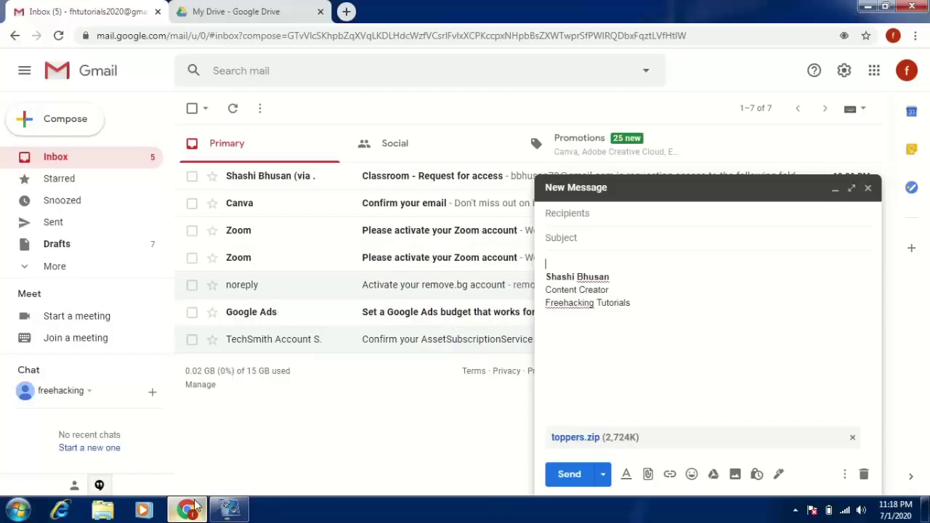
left_click(647, 475)
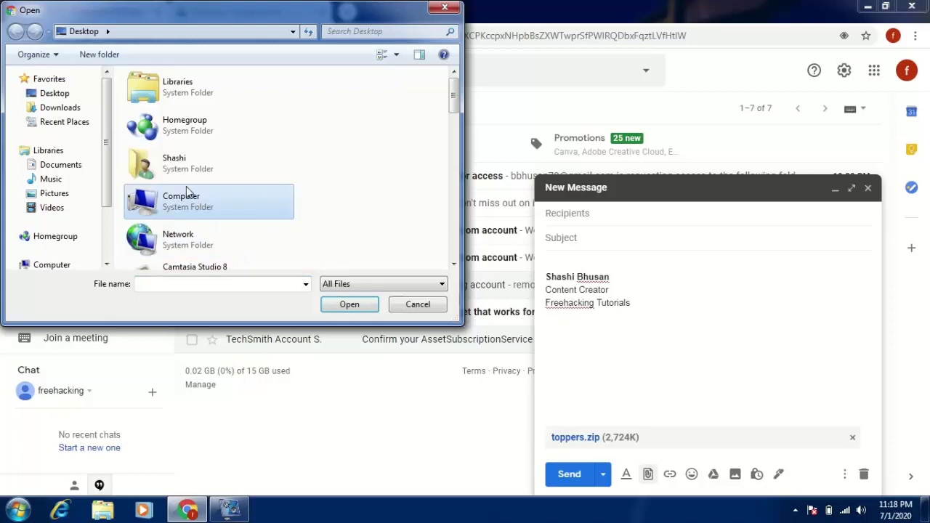
scroll(200, 207, "down", 5)
scroll(210, 218, "down", 2)
scroll(215, 223, "down", 3)
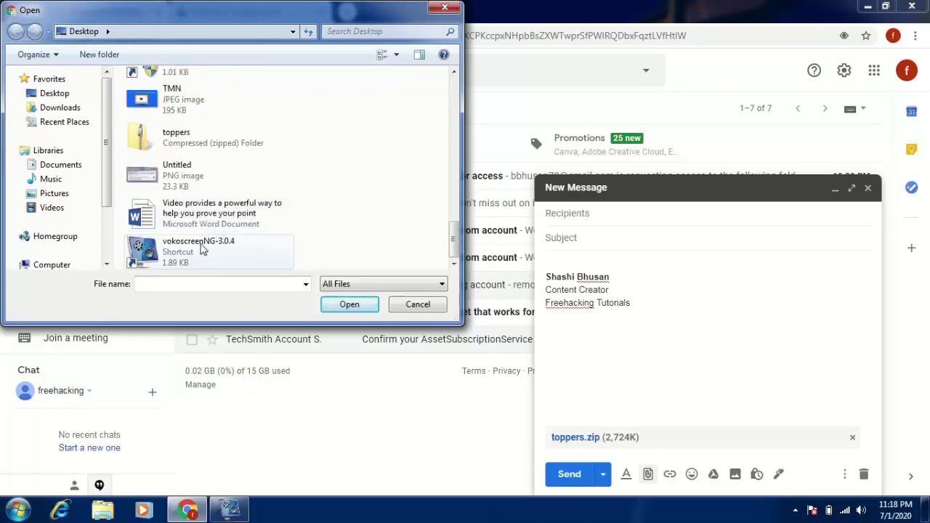
double_click(182, 134)
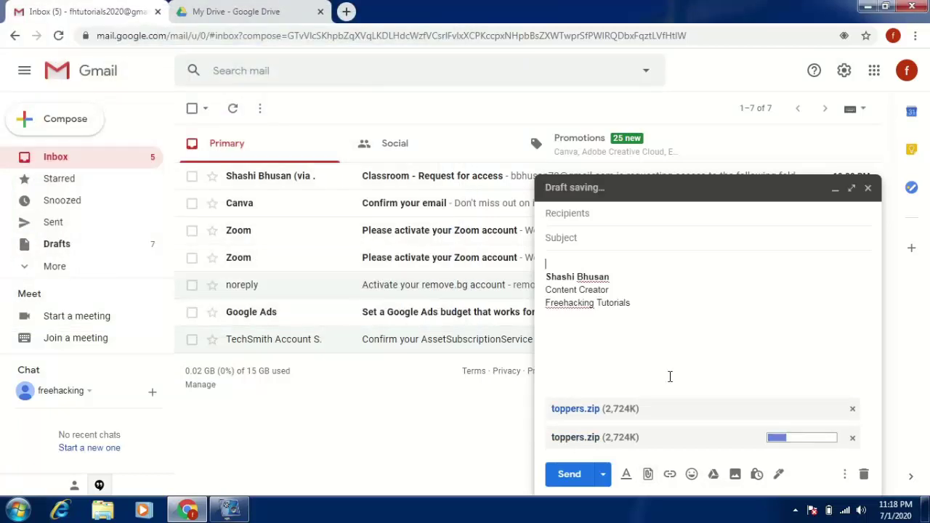
left_click(853, 408)
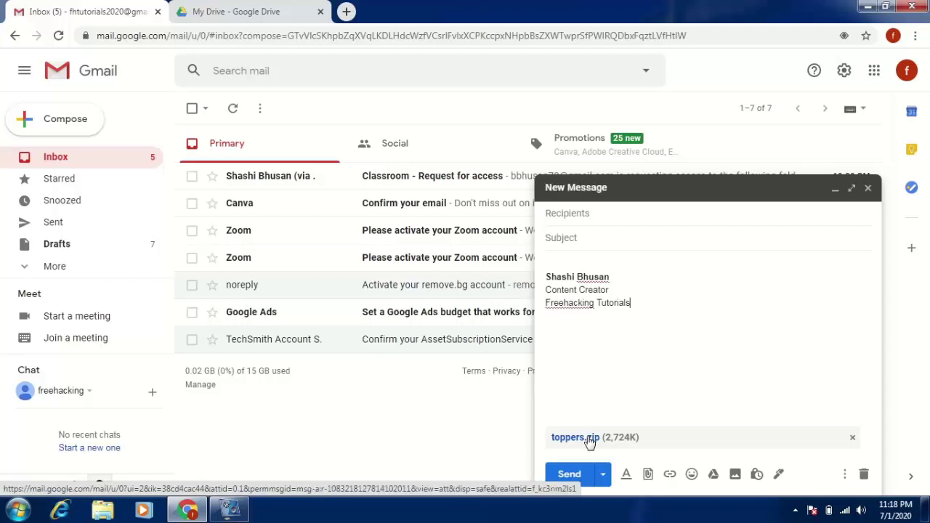
left_click(868, 189)
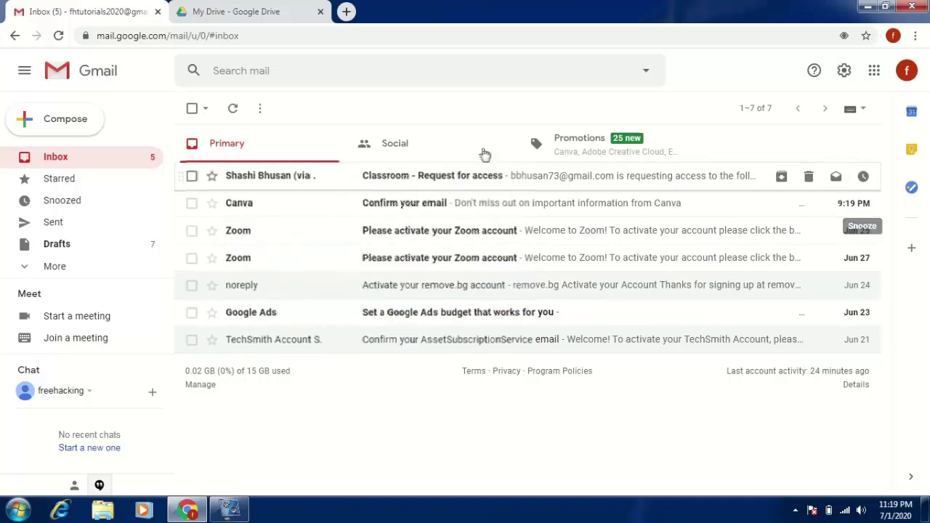
Step: Upload the desktop toppers folder and its six files to My Drive
left_click(243, 11)
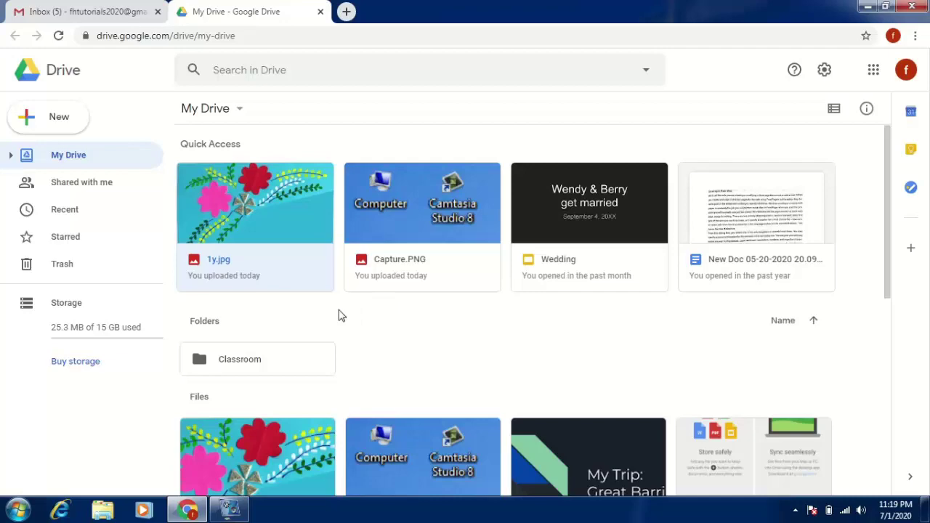
left_click(54, 124)
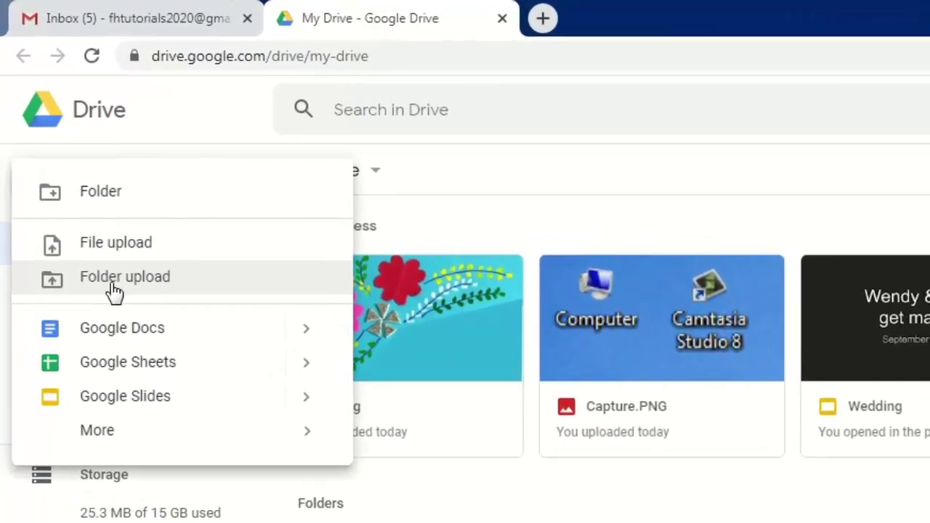
left_click(115, 291)
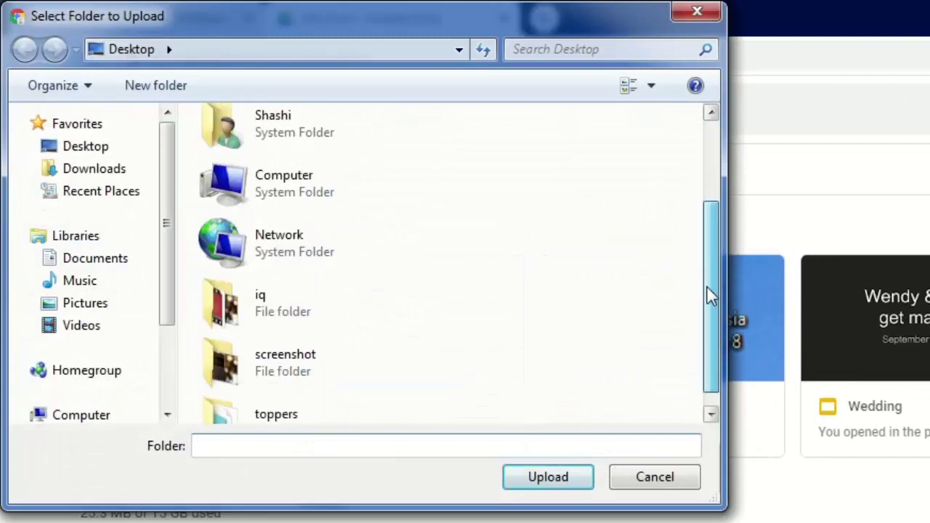
left_click_drag(709, 218, 711, 312)
left_click(327, 398)
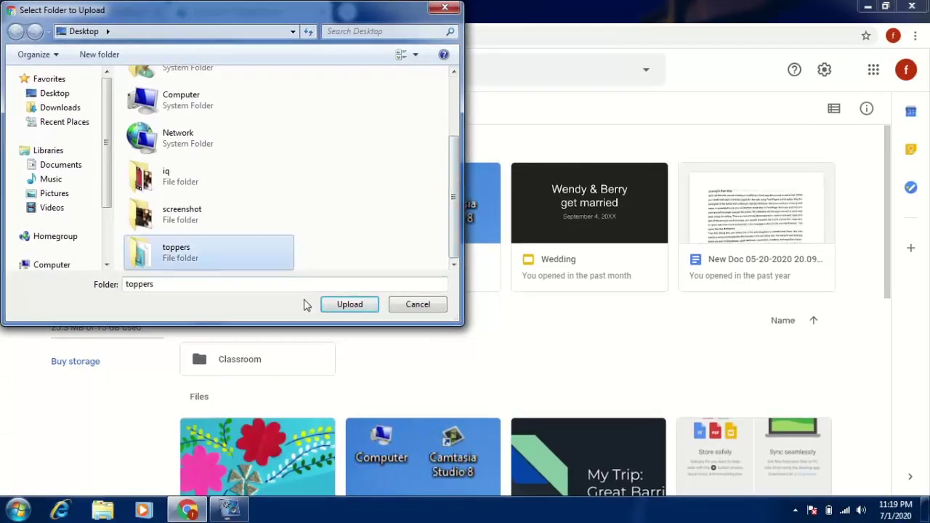
left_click(351, 305)
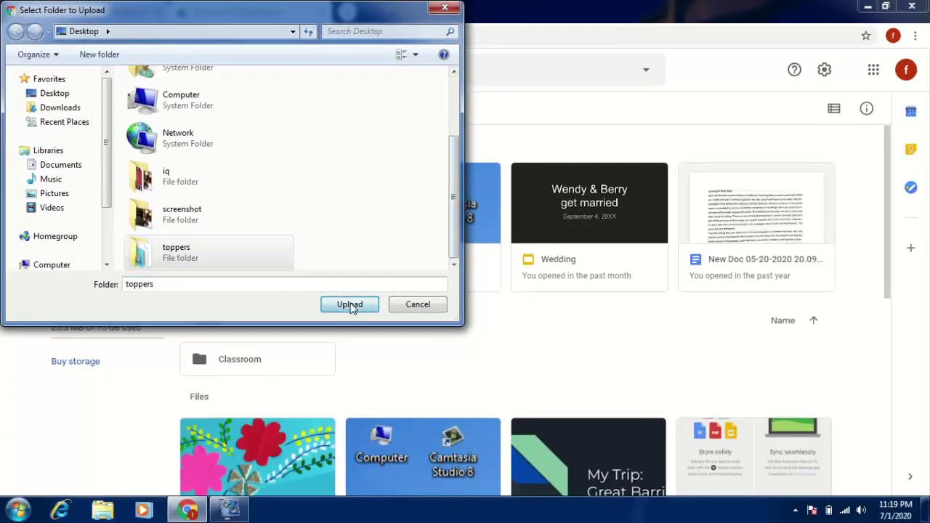
left_click(516, 112)
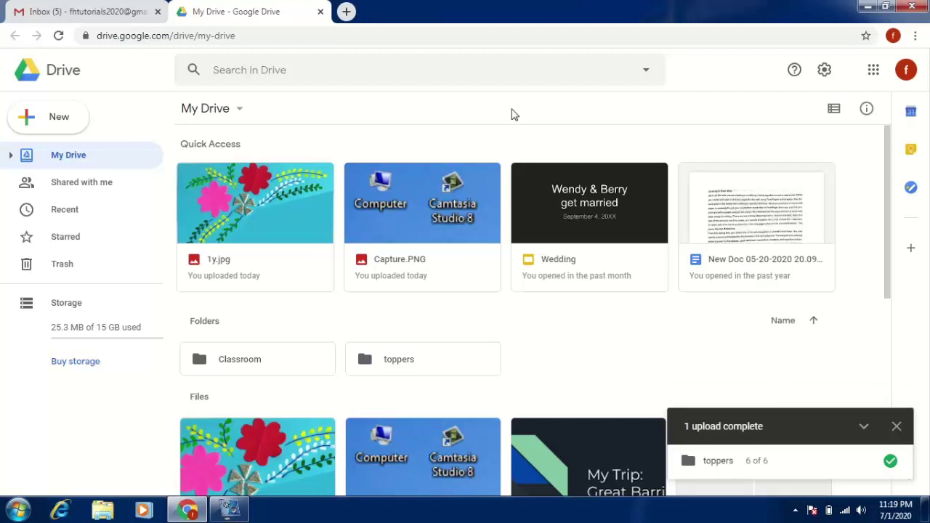
Step: Start a new Gmail message and open the Insert files using Drive picker
left_click(44, 11)
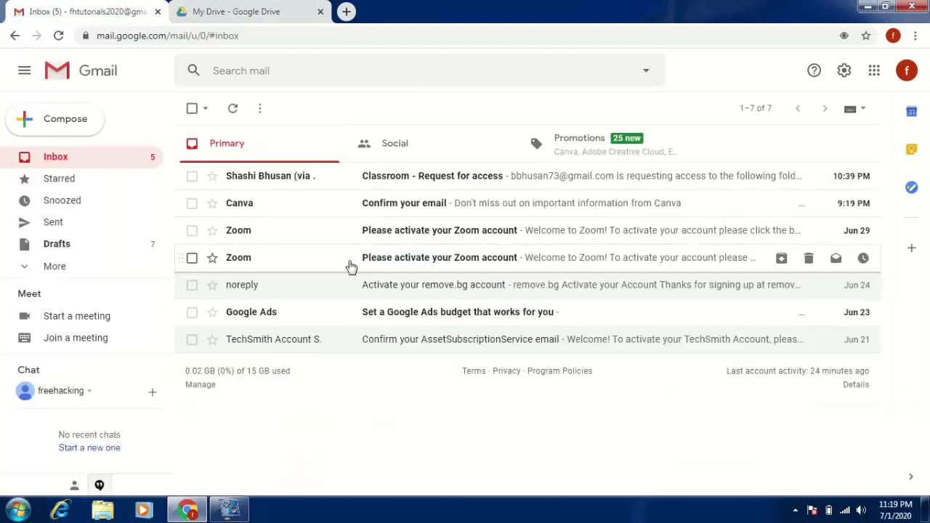
left_click(62, 122)
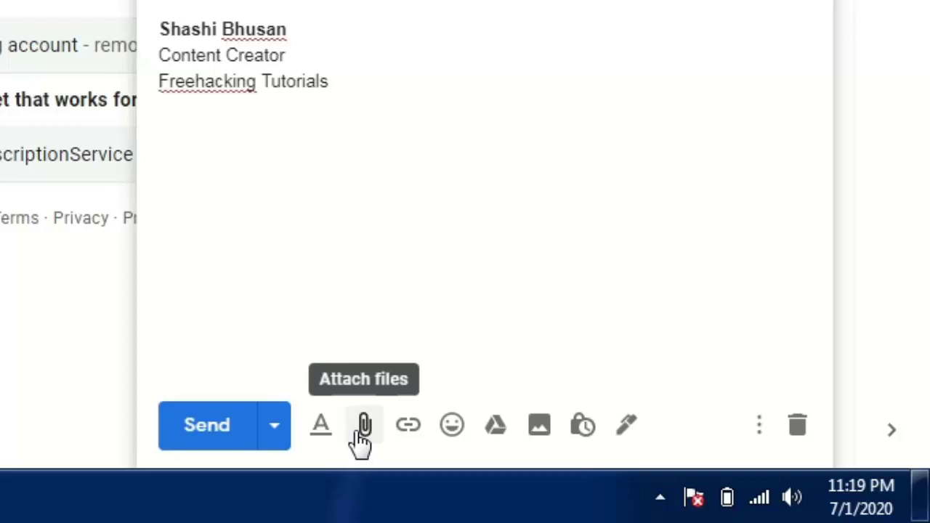
left_click(498, 436)
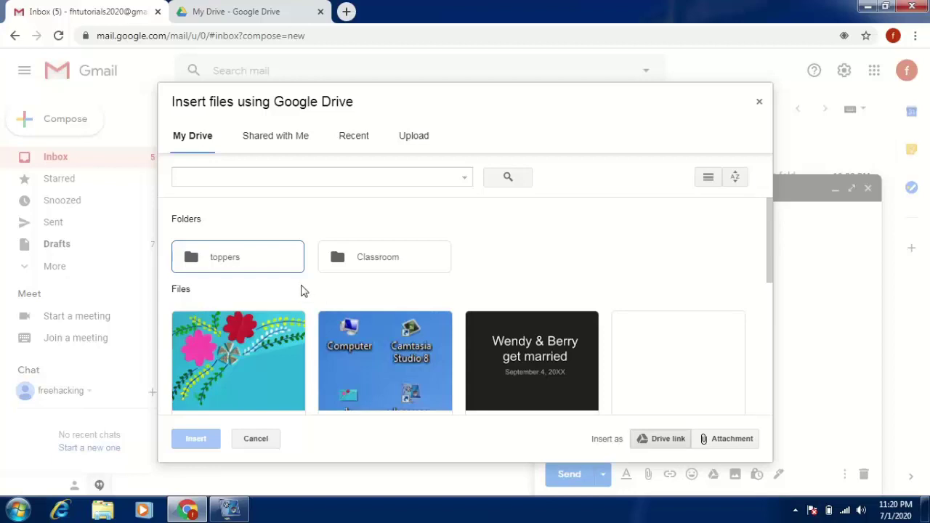
Step: Insert the toppers Drive folder into the message as a Drive link
left_click(234, 265)
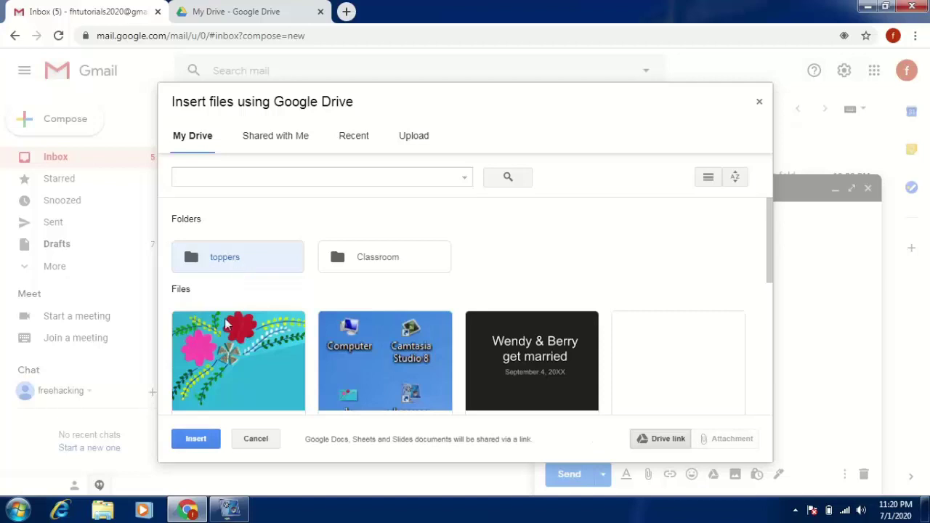
left_click(200, 440)
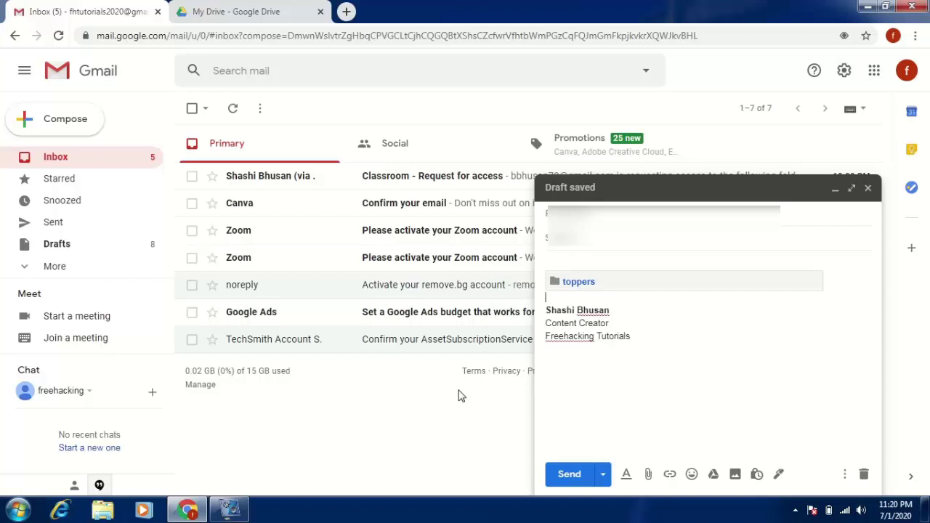
Step: Send the message and grant the recipient view access to the toppers folder
left_click(556, 215)
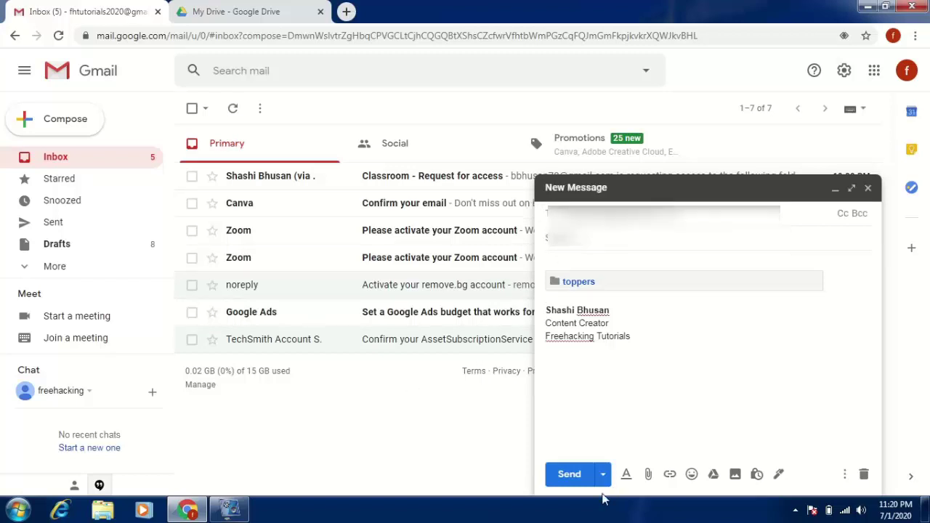
left_click(572, 478)
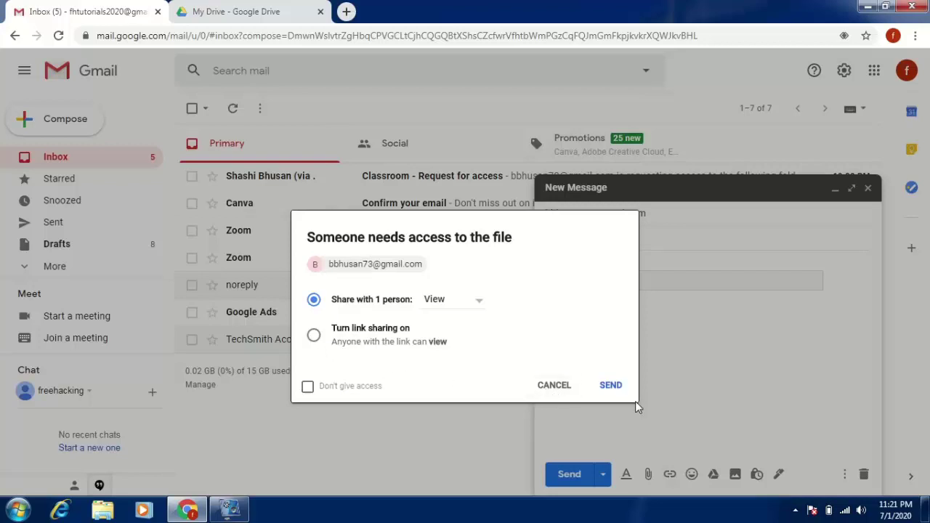
left_click(611, 385)
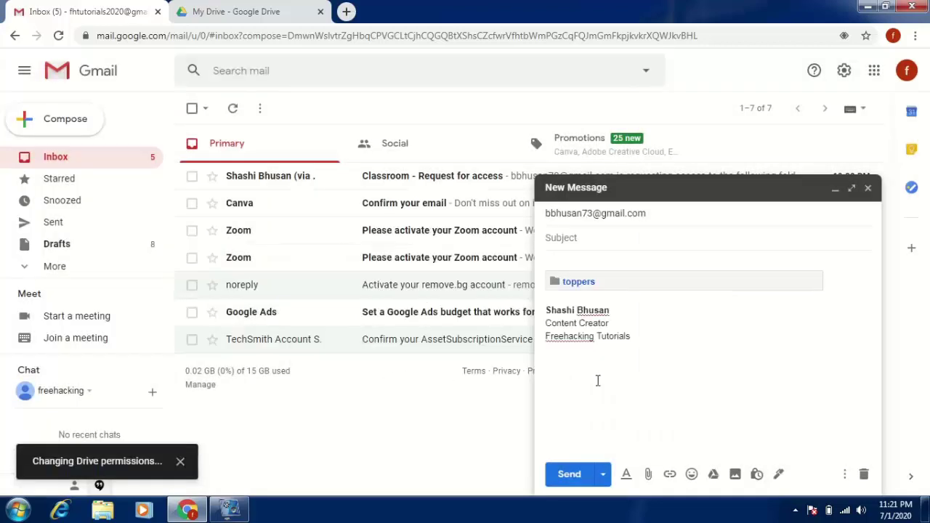